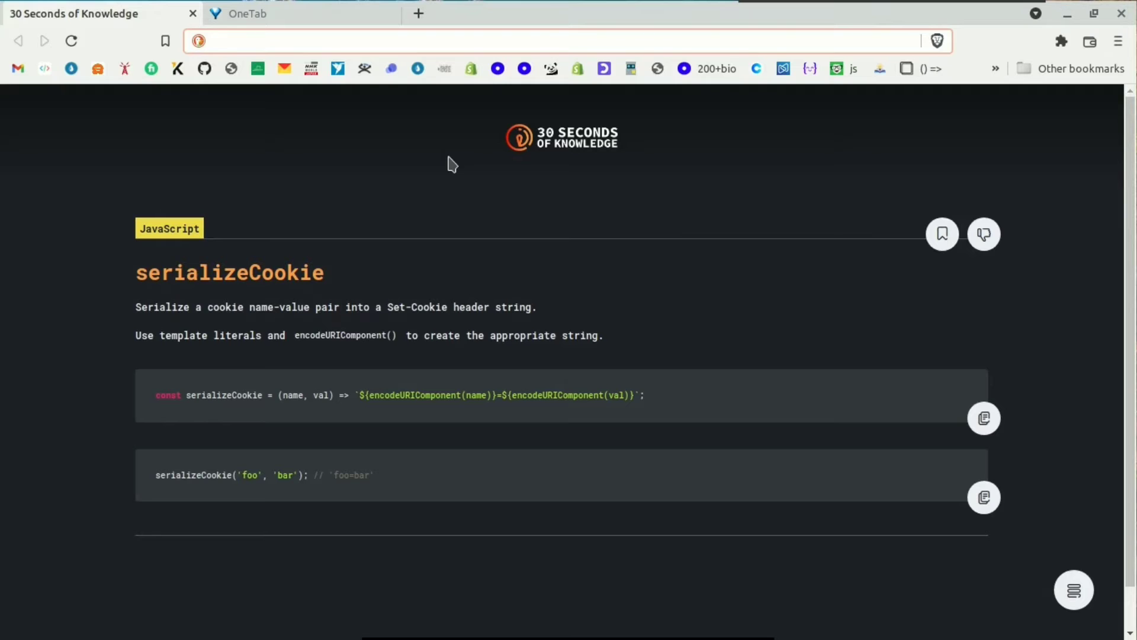
Step: Go to localwp.com using the 'lo' address-bar suggestion
double_click(116, 269)
click(467, 307)
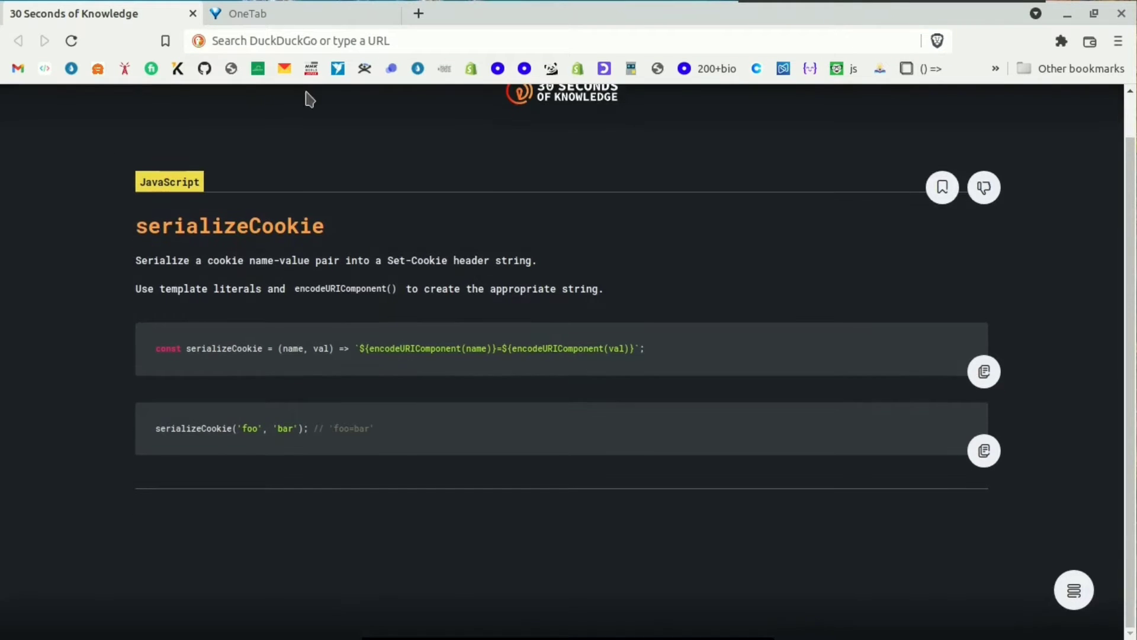
click(308, 33)
text(localhost:3000)
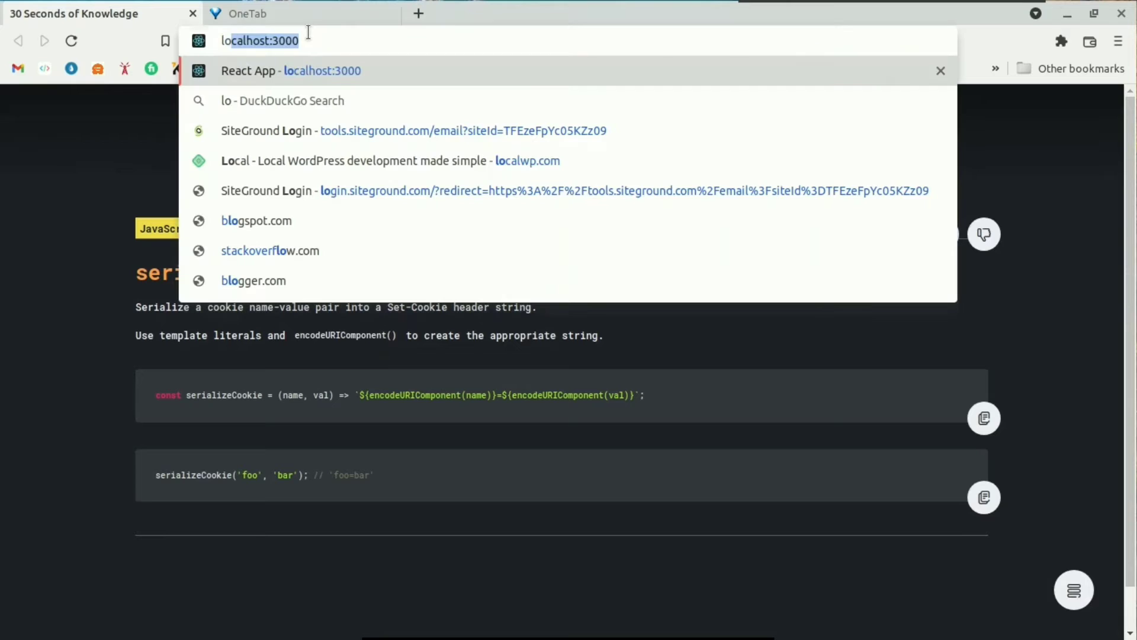
key(Down)
key(Down)
key(Down)
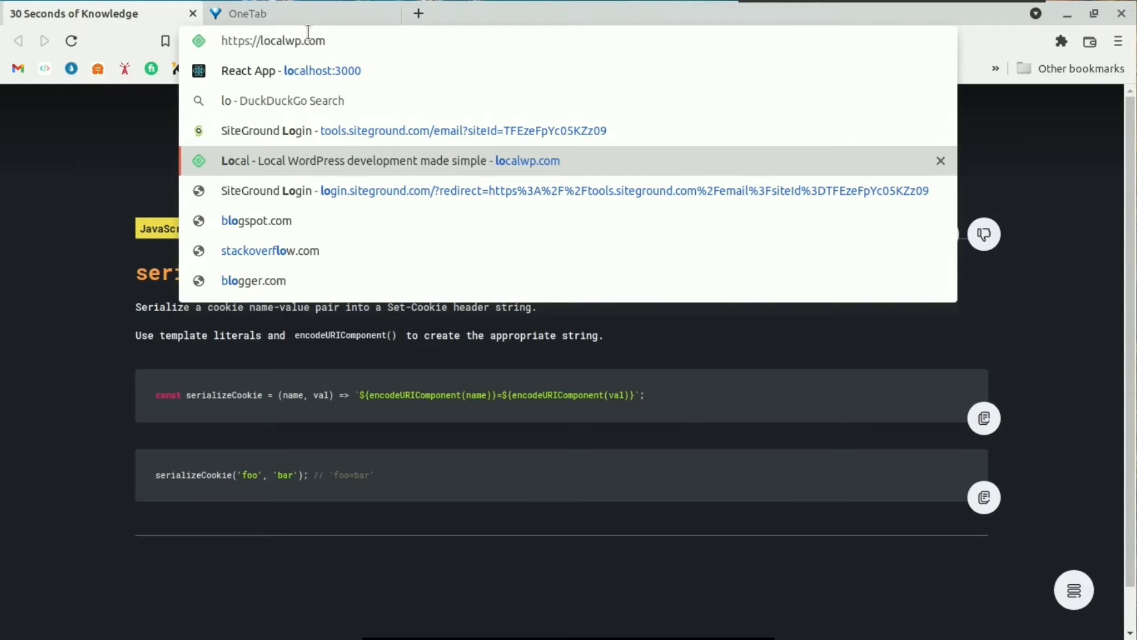
key(Return)
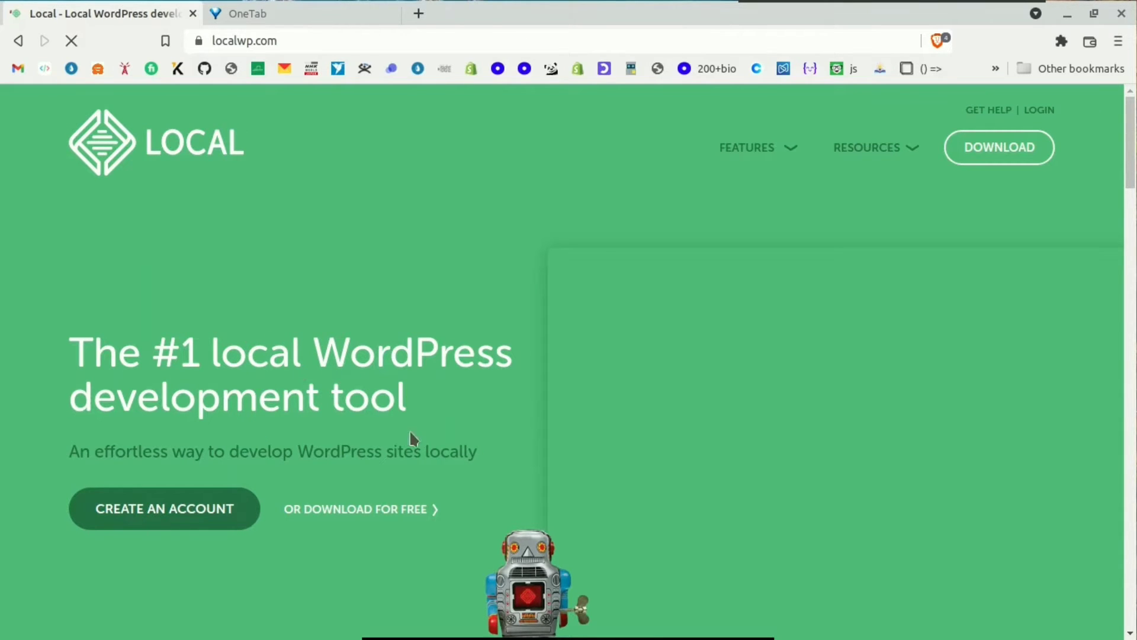
Step: Look over the Download Local dialog's platform list, dismiss it, and close the tab
scroll(342, 378, down, 4)
scroll(343, 377, up, 4)
click(991, 156)
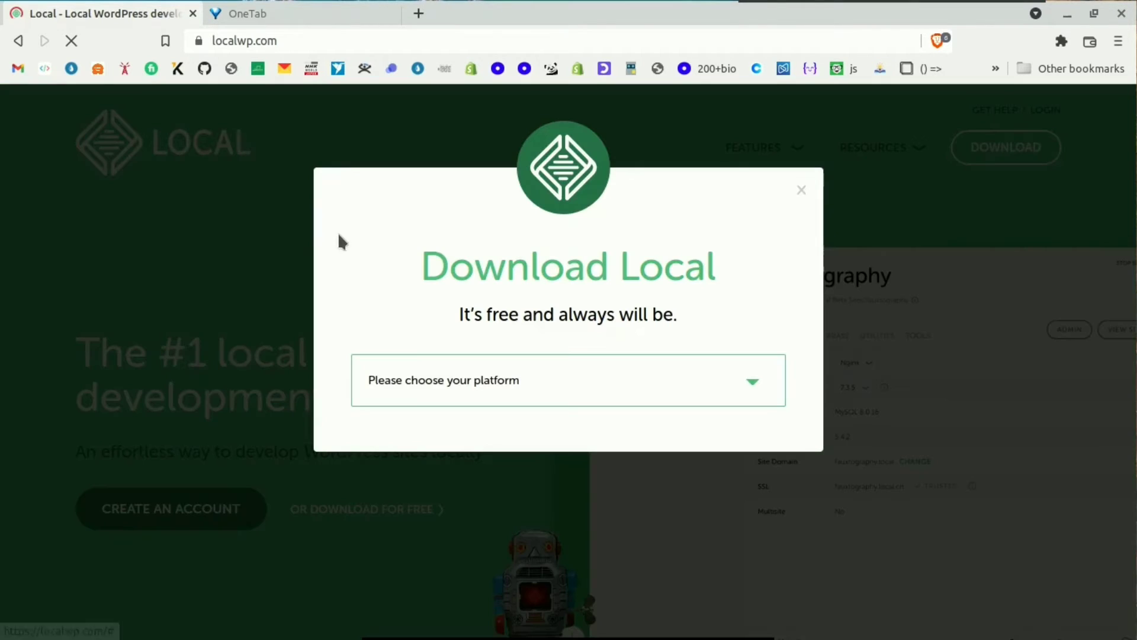
click(602, 382)
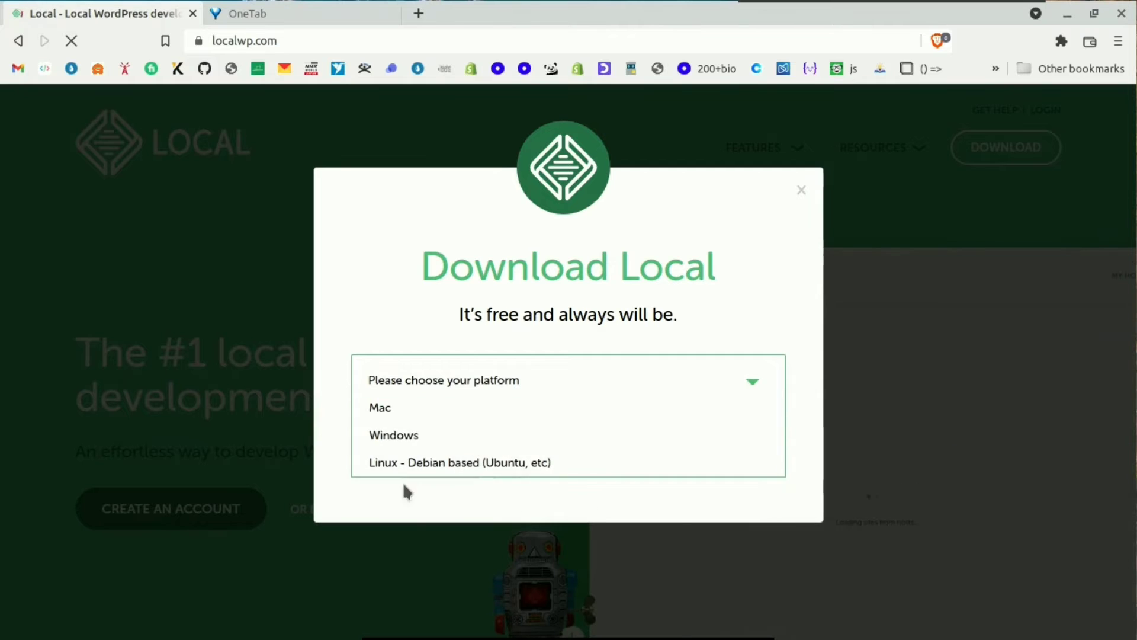
click(198, 284)
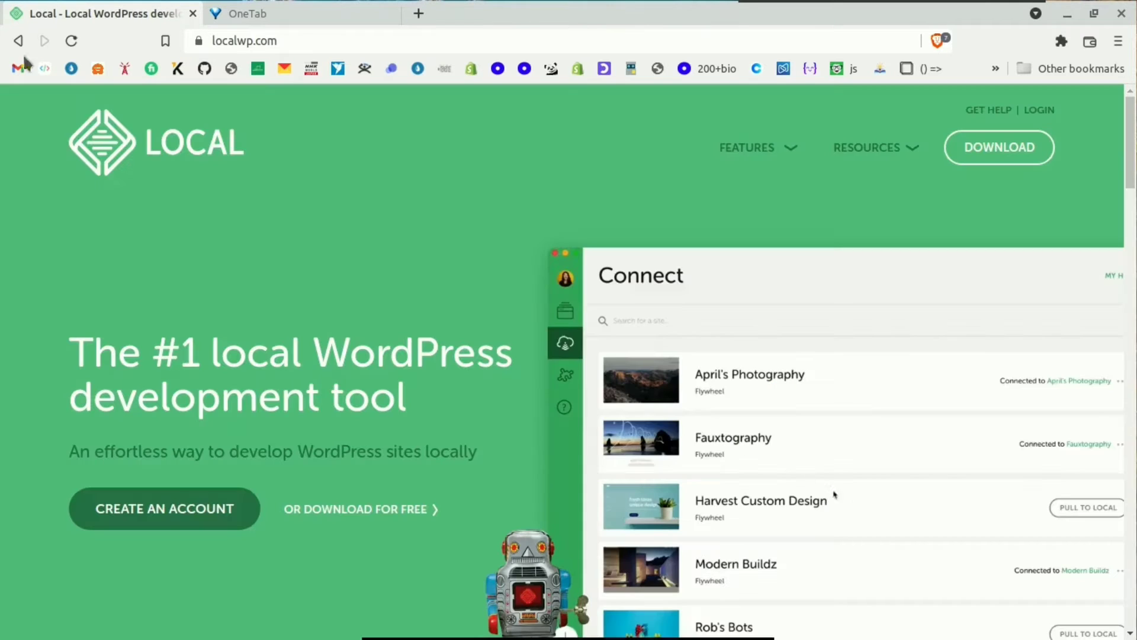
click(192, 13)
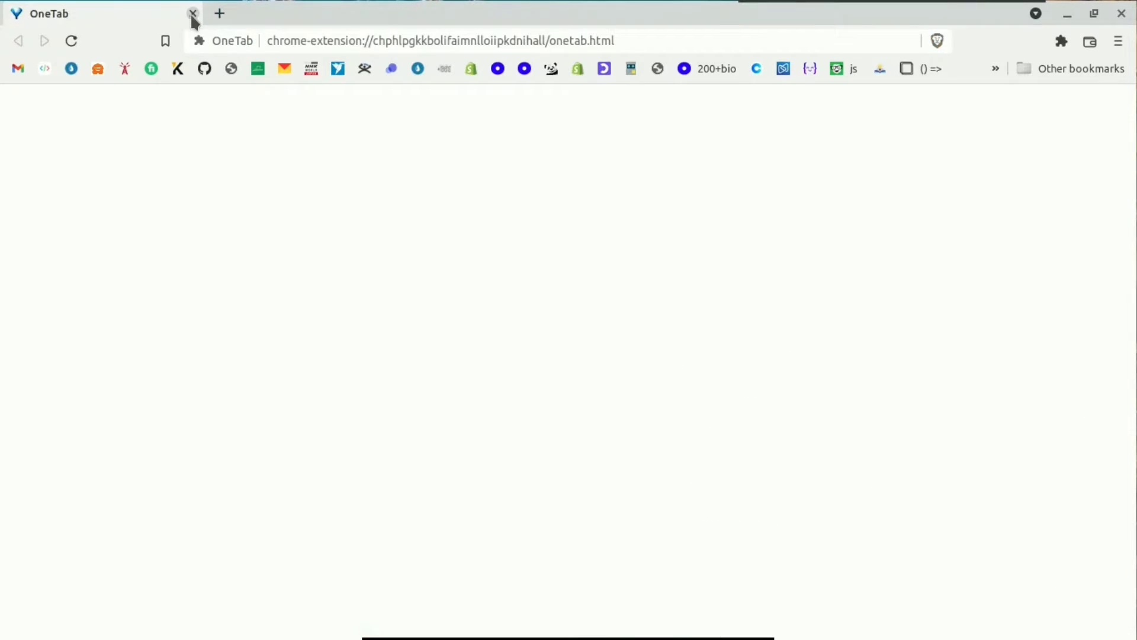
Step: Close the last browser tab and launch Local by searching 'loca' in the Mint menu
click(193, 14)
click(398, 619)
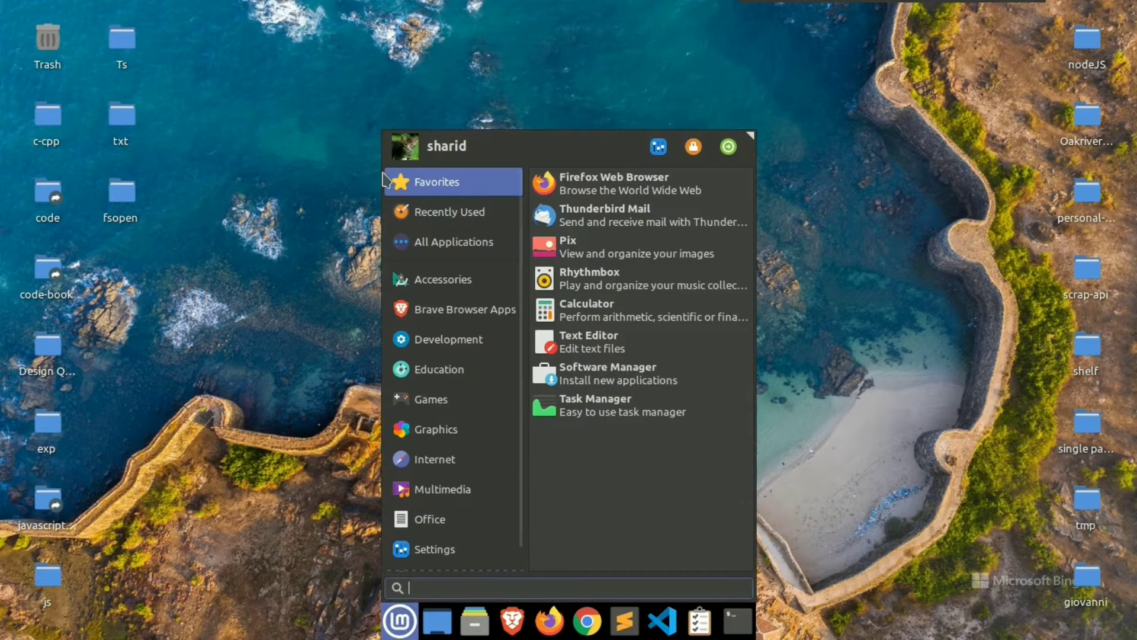
text(lo)
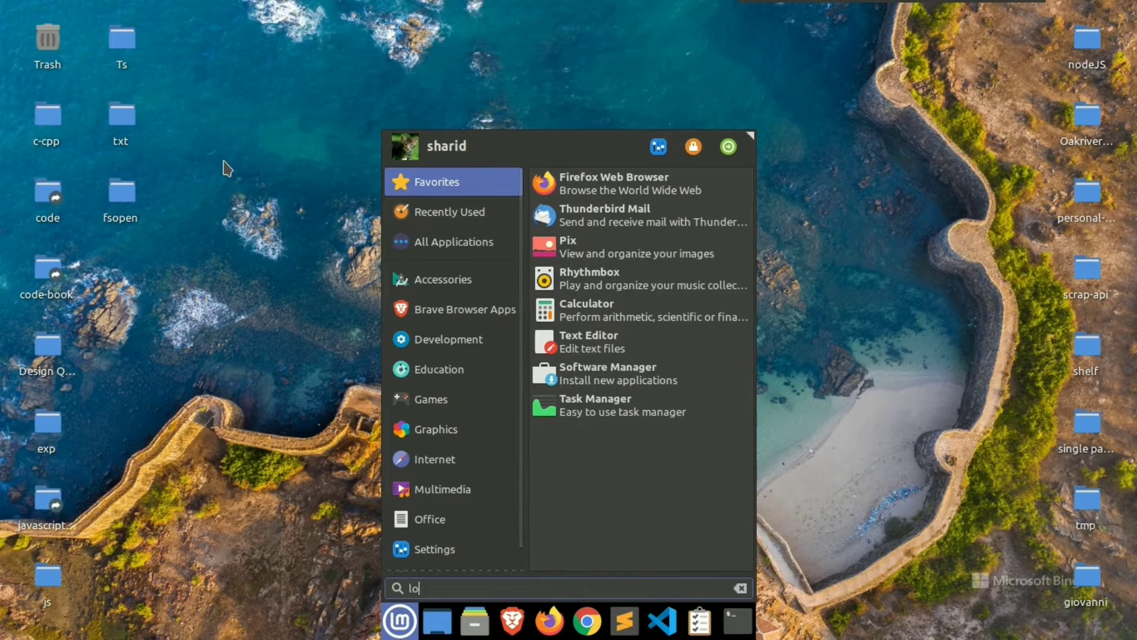
text(ca)
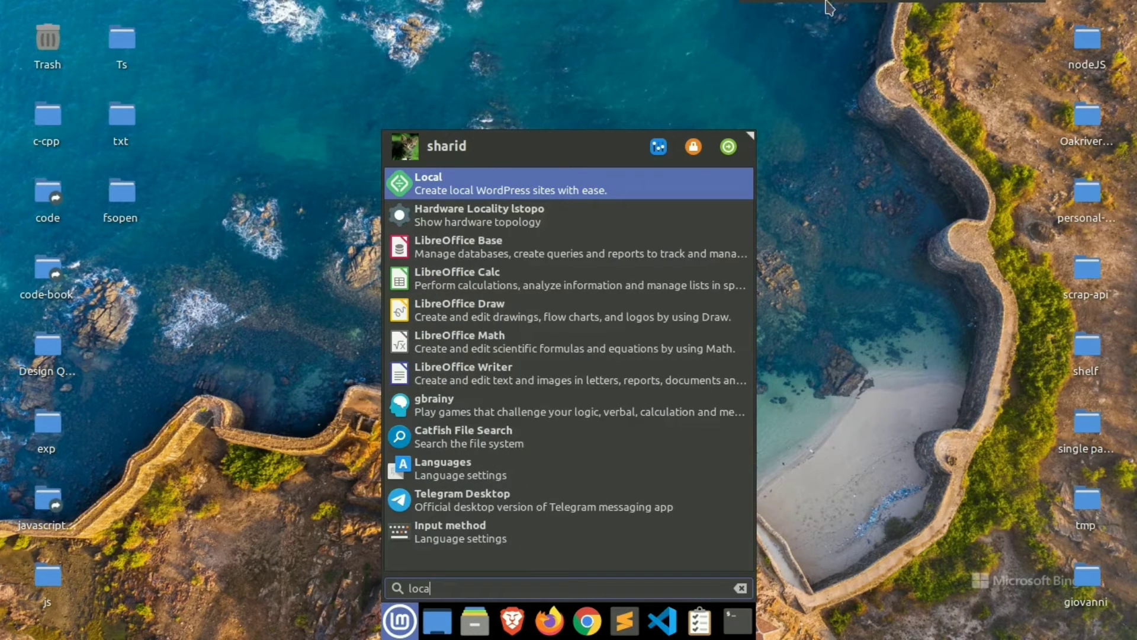
click(470, 187)
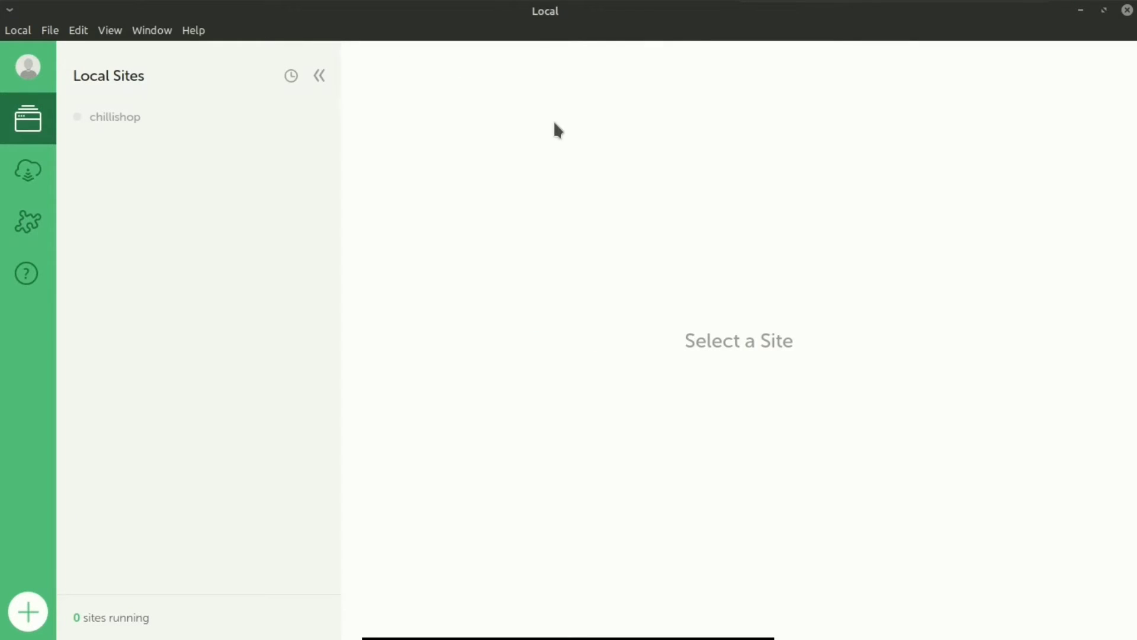
Step: Maximize the Local window and begin adding a new local site
drag(551, 10, 501, 59)
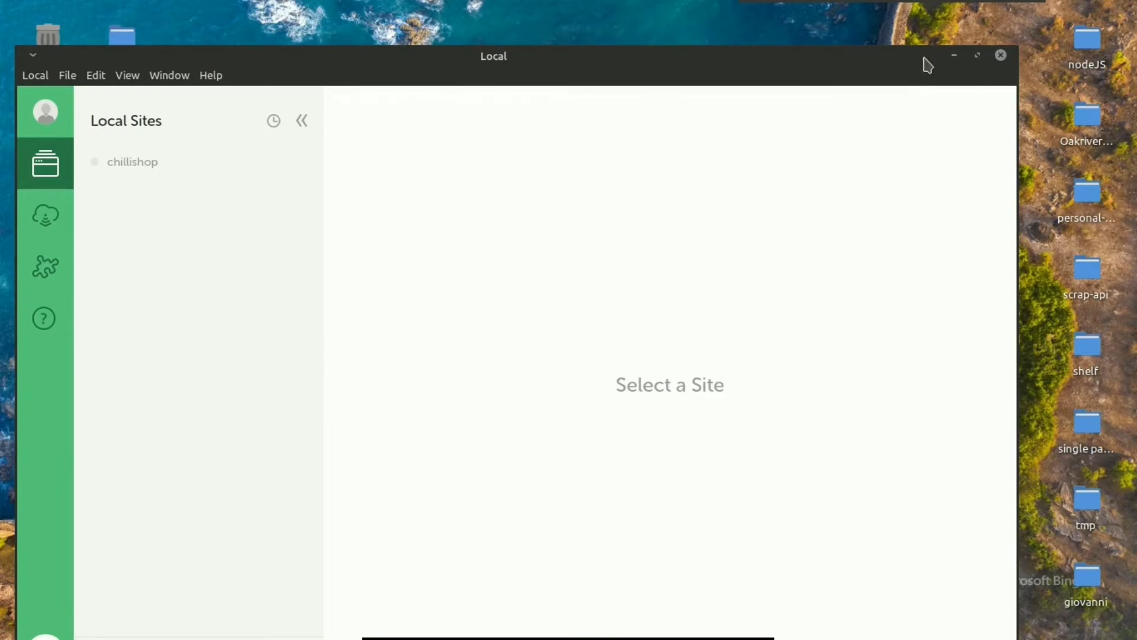
click(977, 55)
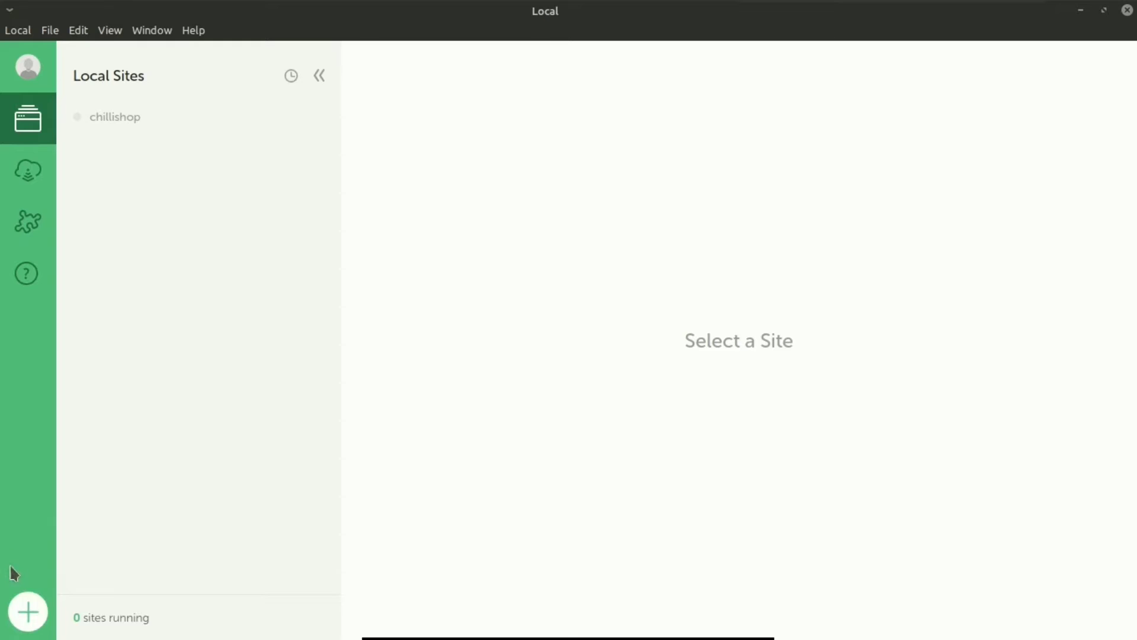
click(26, 616)
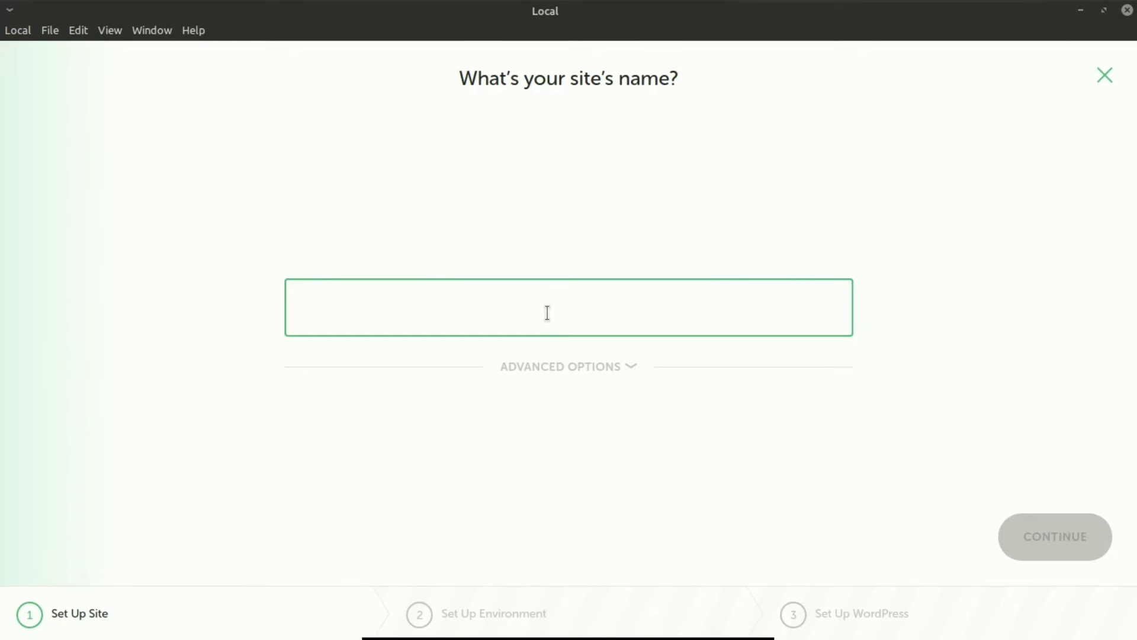
Step: Name the site babyShop, keep the Preferred environment, enter the WordPress admin username and password, and add it
text(ba)
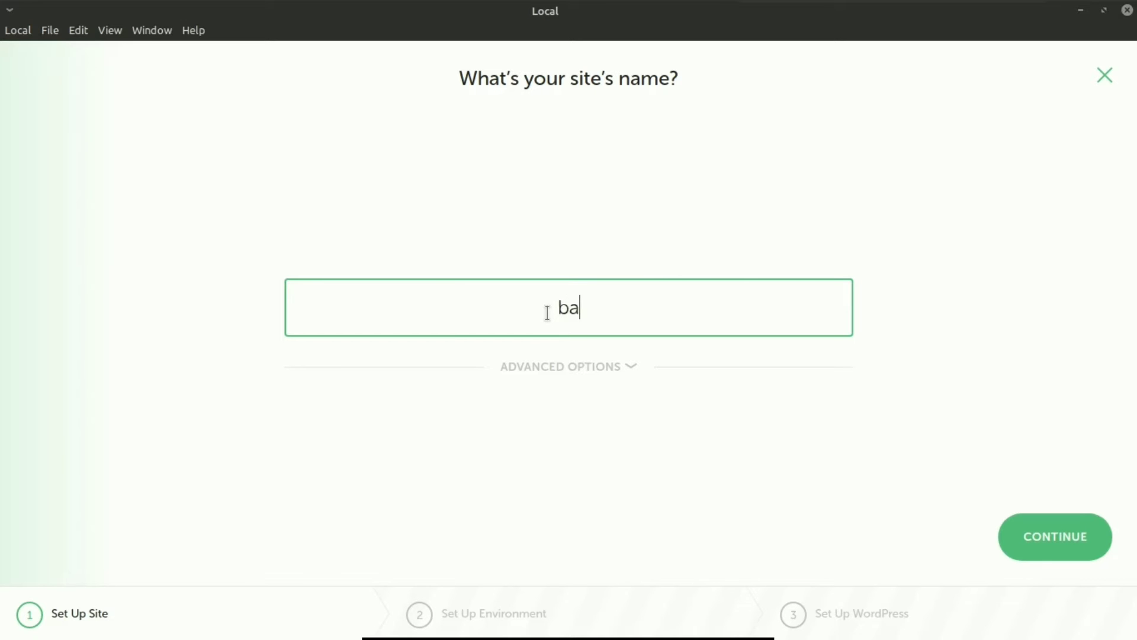
text(byShop)
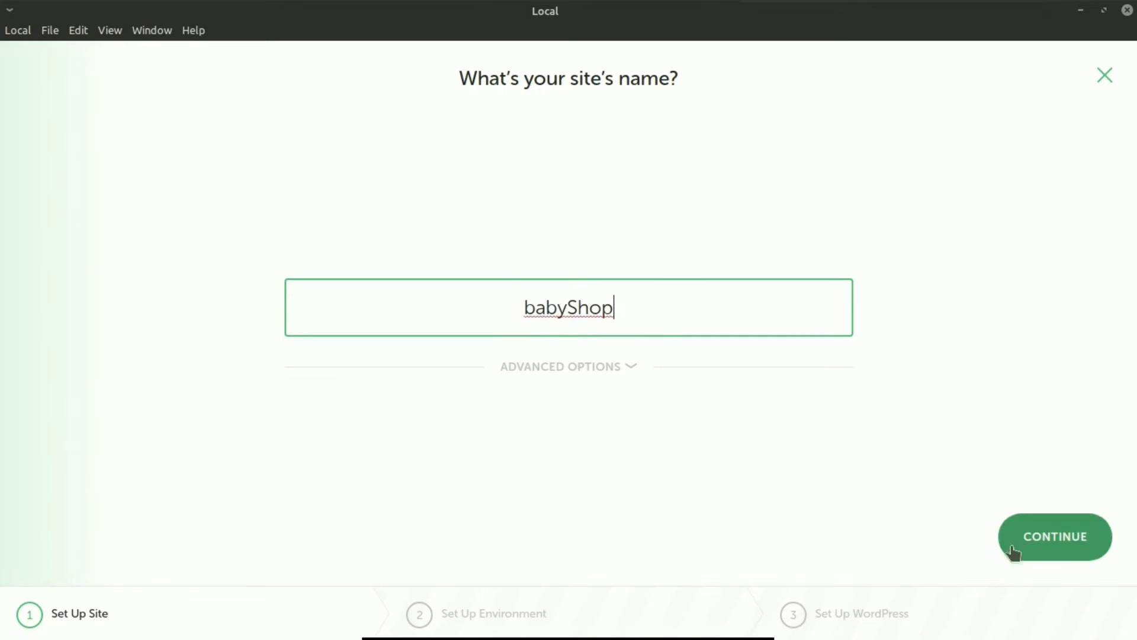
click(1014, 552)
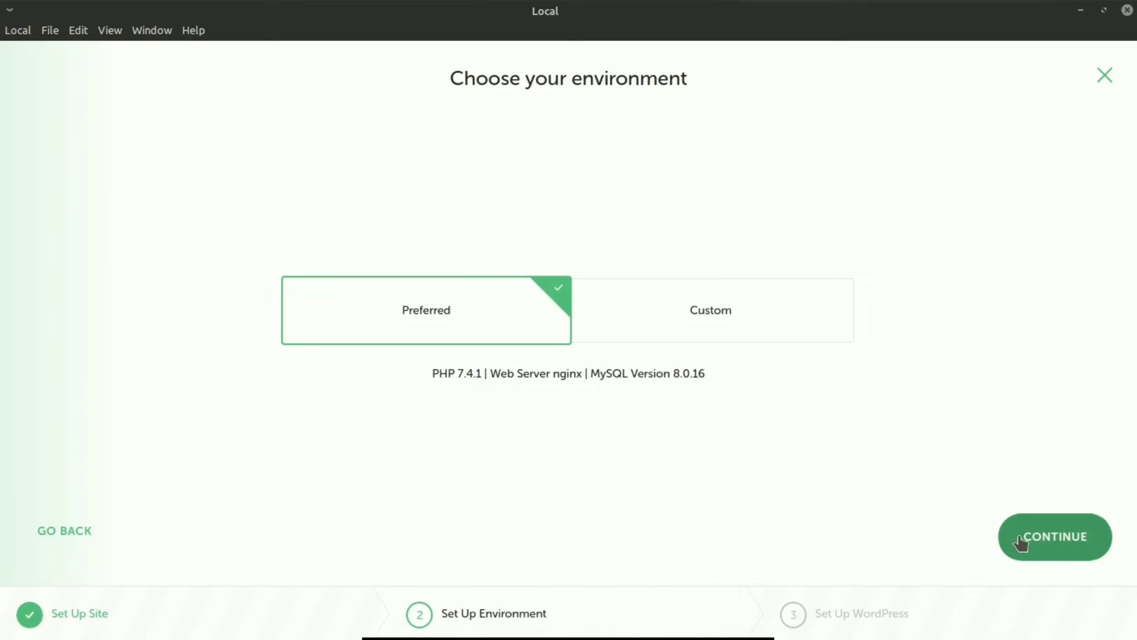
click(1059, 540)
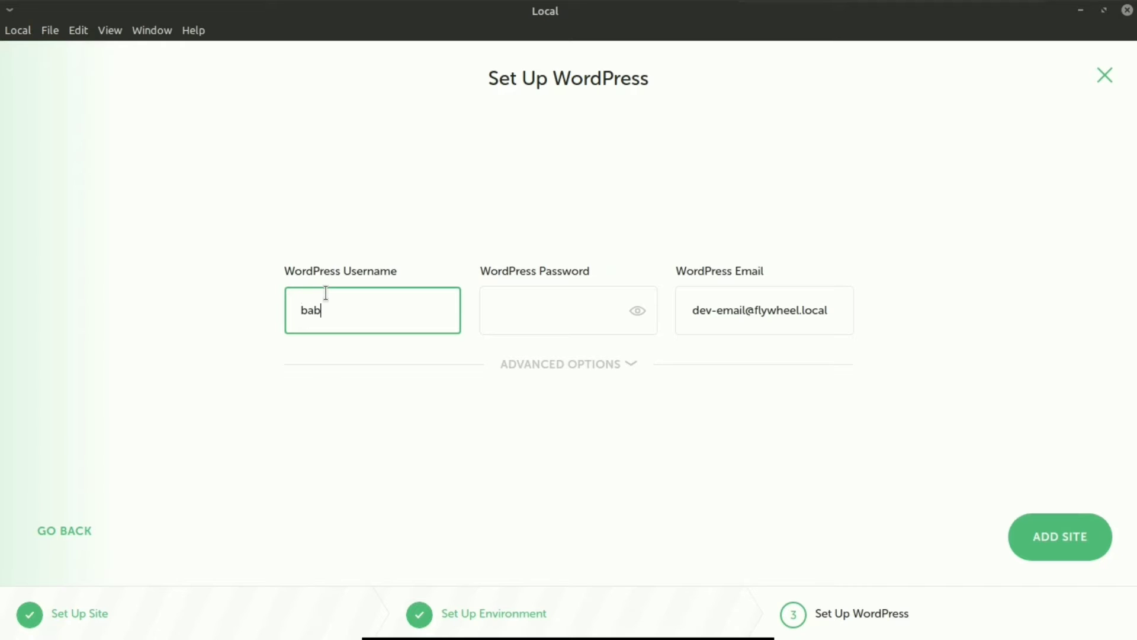
text(babyshop)
click(591, 314)
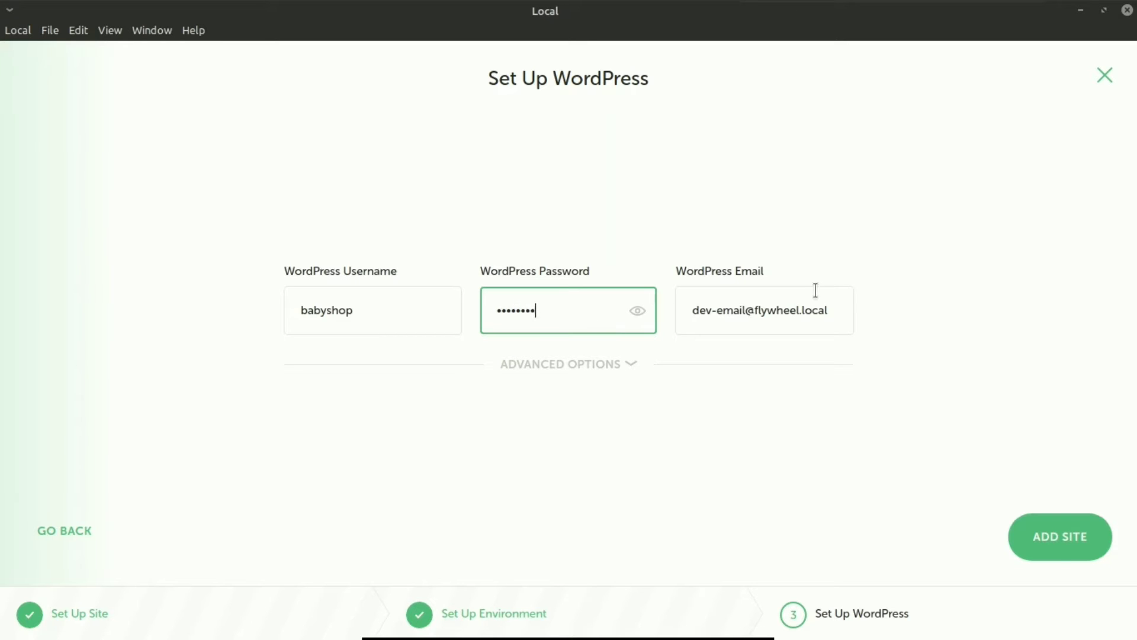
click(1036, 536)
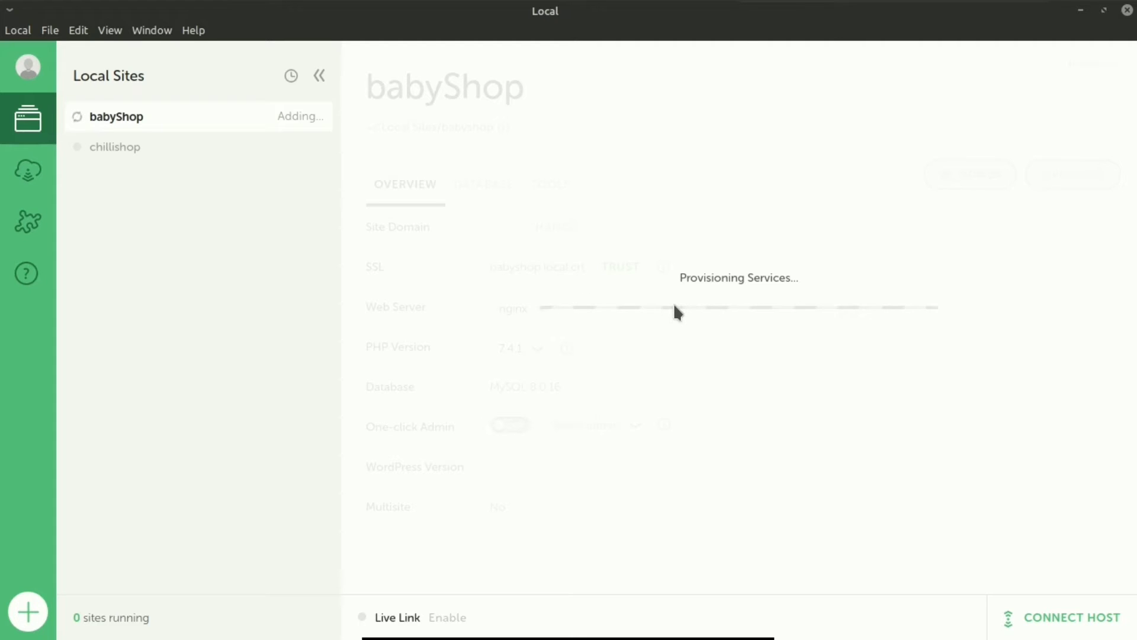
Step: Authorize the hosts-file change with the system password so babyShop finishes installing
mouse_move(860, 6)
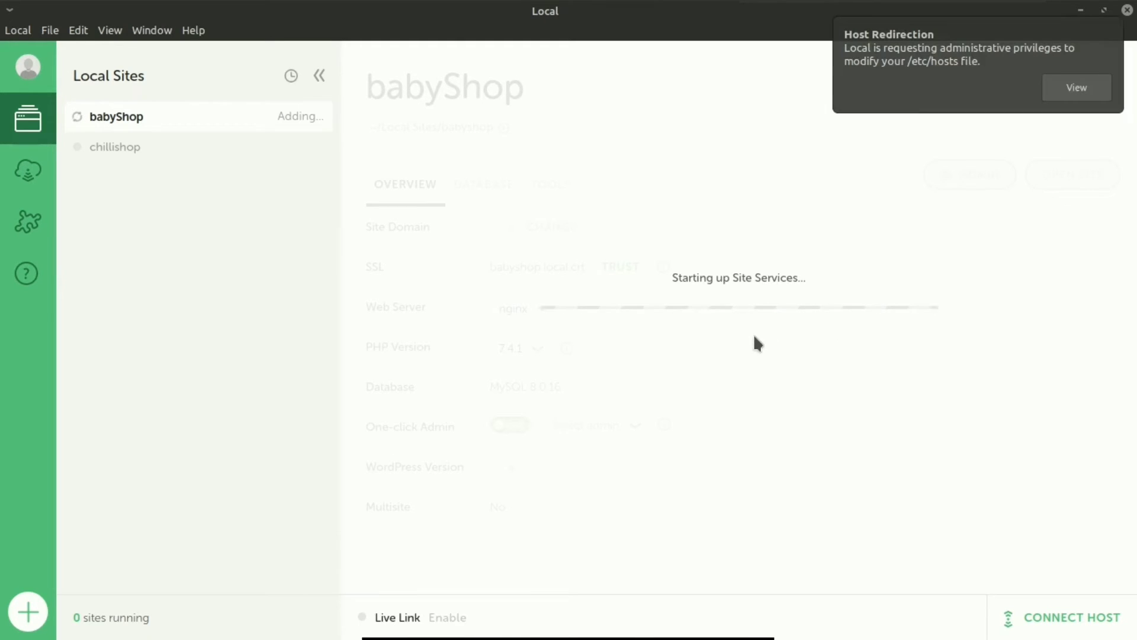
text(****)
key(Return)
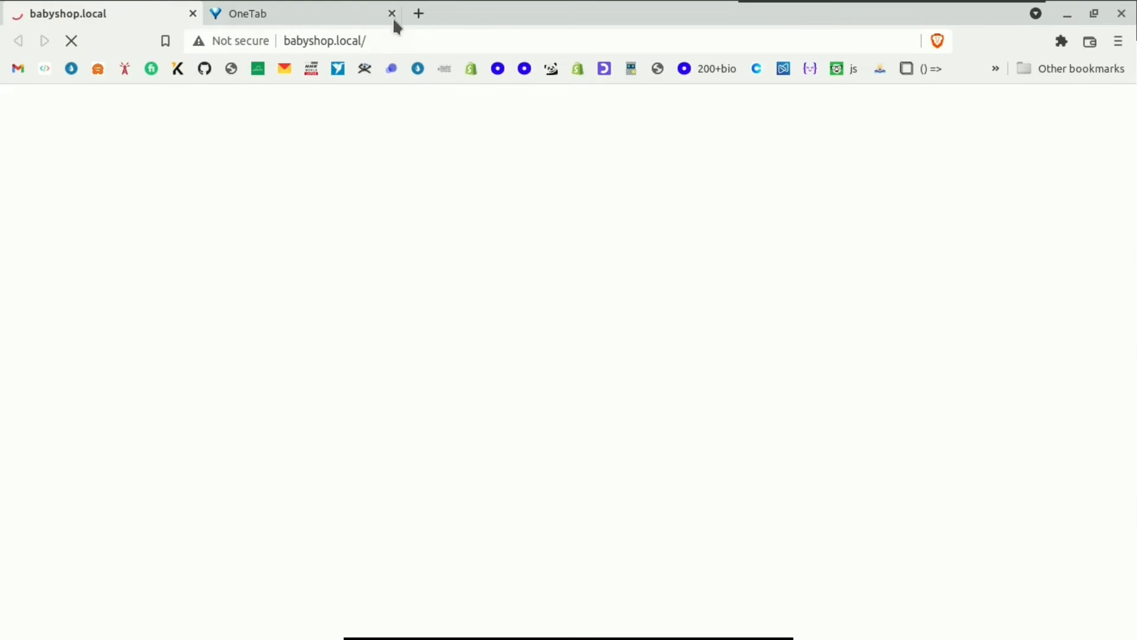
Step: Close the OneTab tab, check the babyShop home page at babyshop.local, and return to Local
click(392, 13)
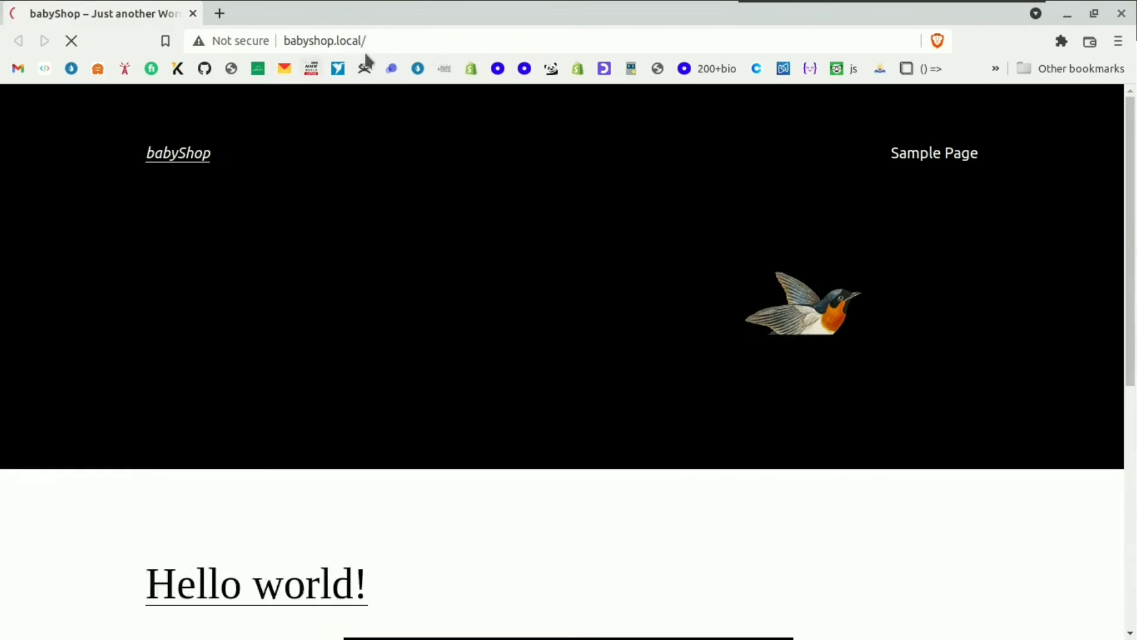
click(388, 41)
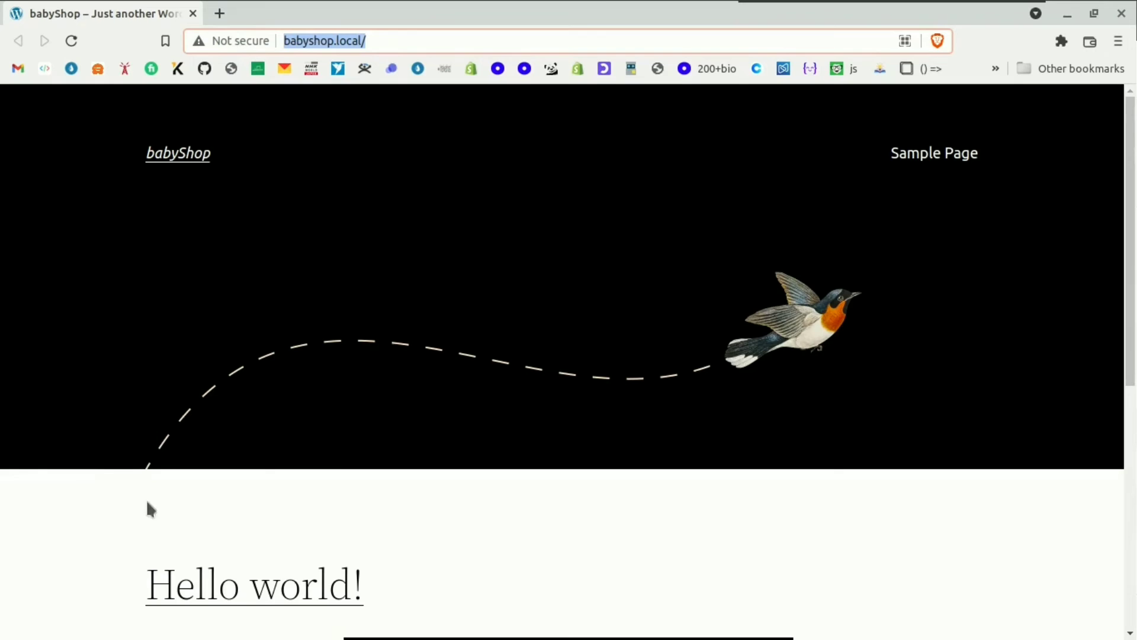
scroll(259, 368, down, 5)
scroll(307, 388, up, 5)
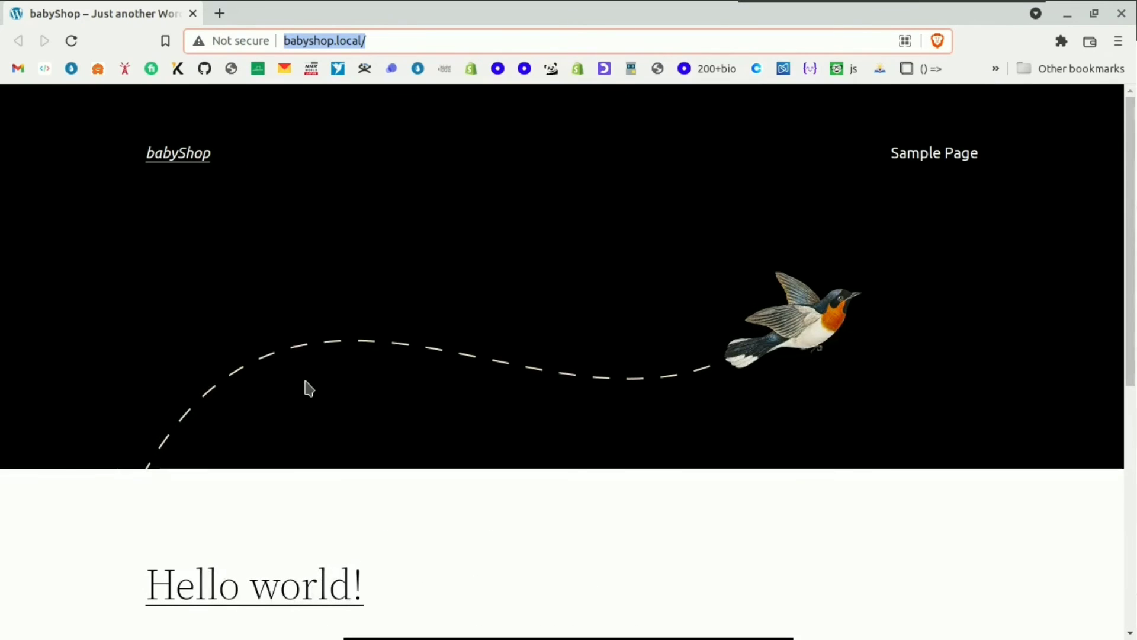
click(305, 382)
key(alt+Tab)
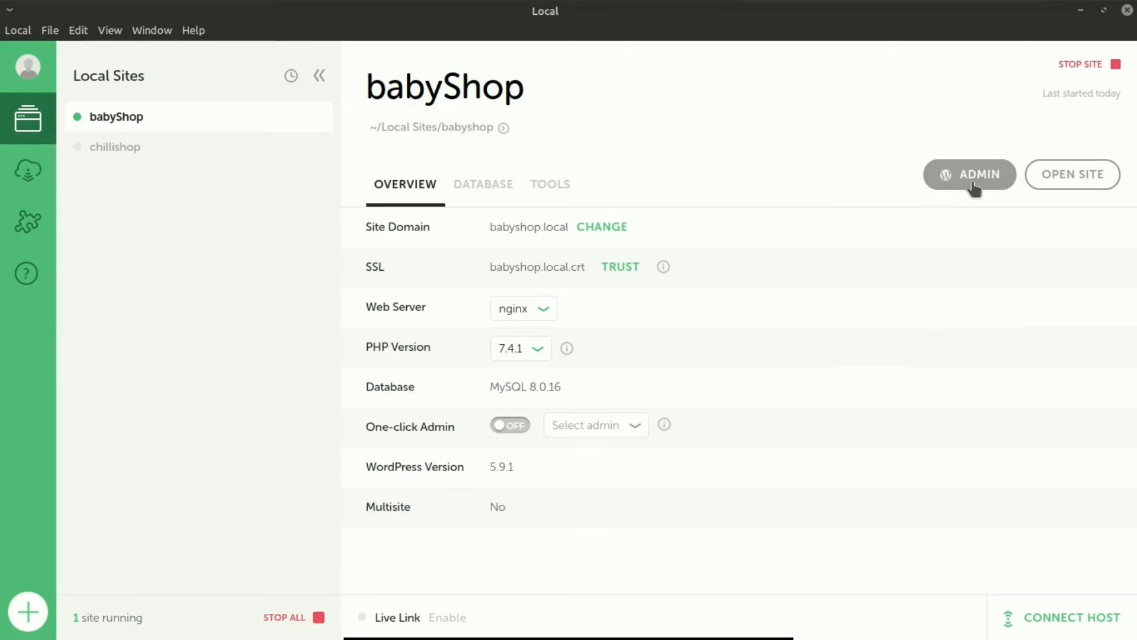
Step: Open the babyShop admin login and sign in with the admin username and password, Remember Me ticked
click(947, 193)
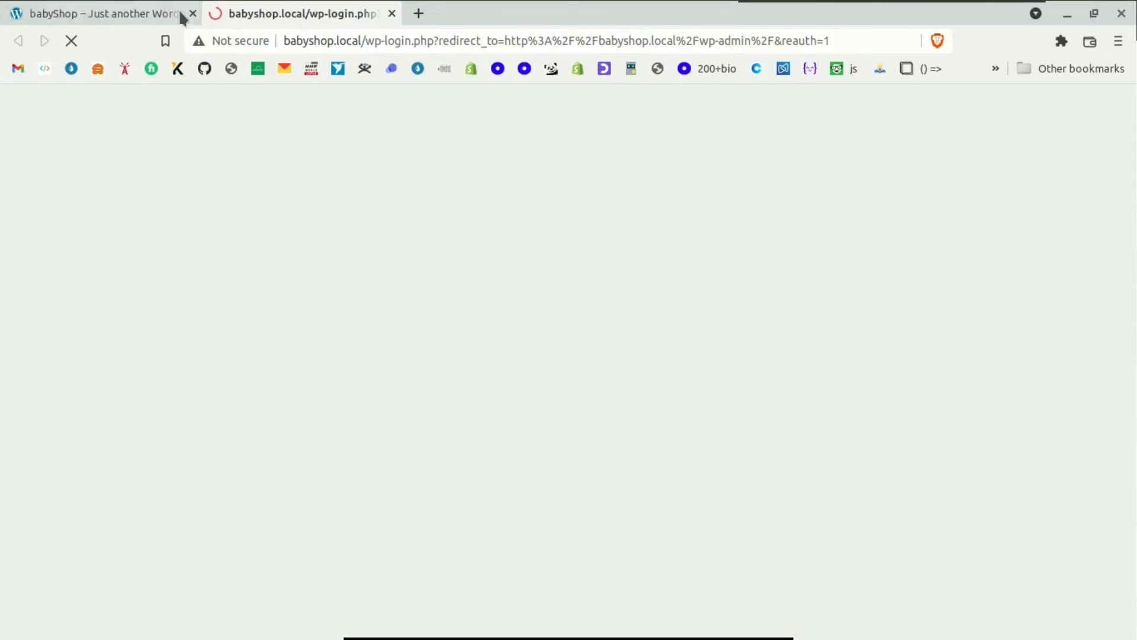
click(499, 283)
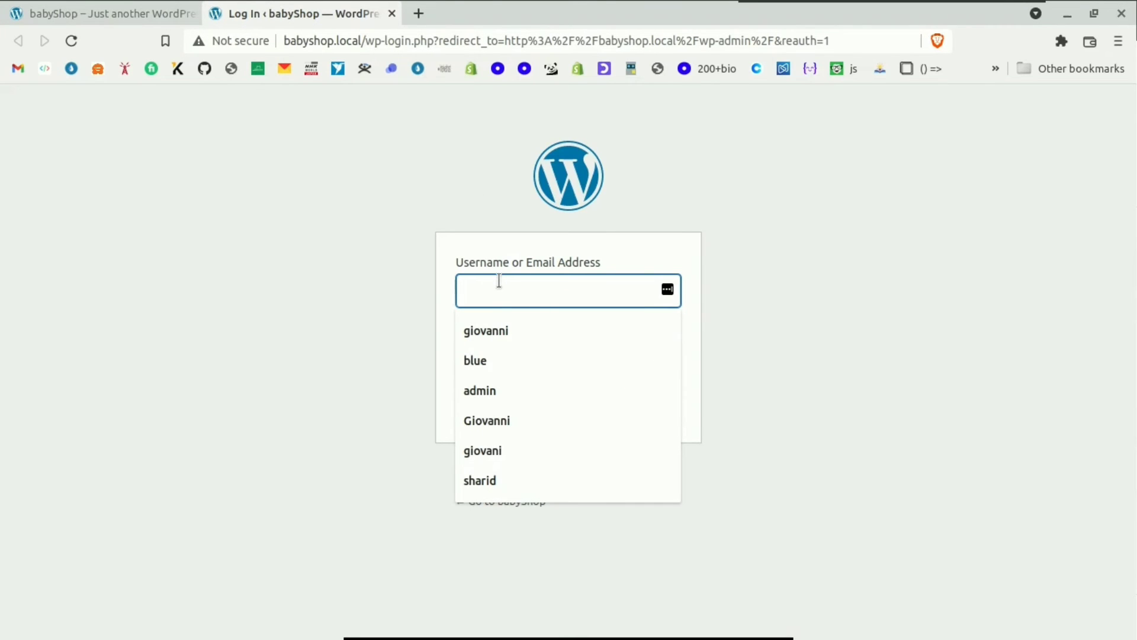
text(baby)
click(502, 364)
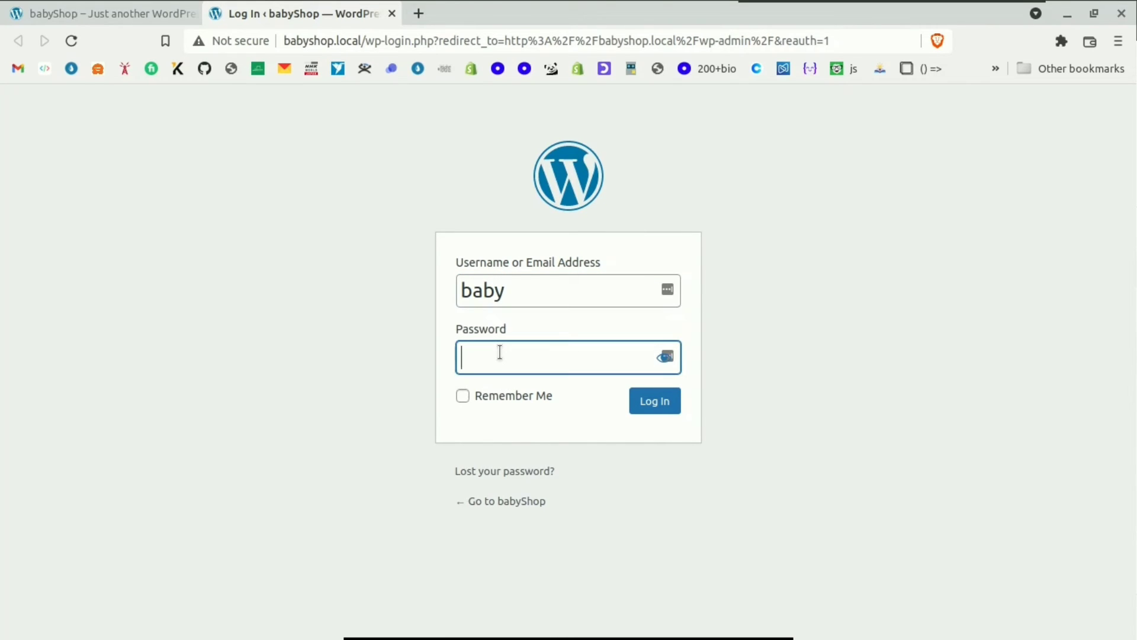
text(*********)
click(515, 402)
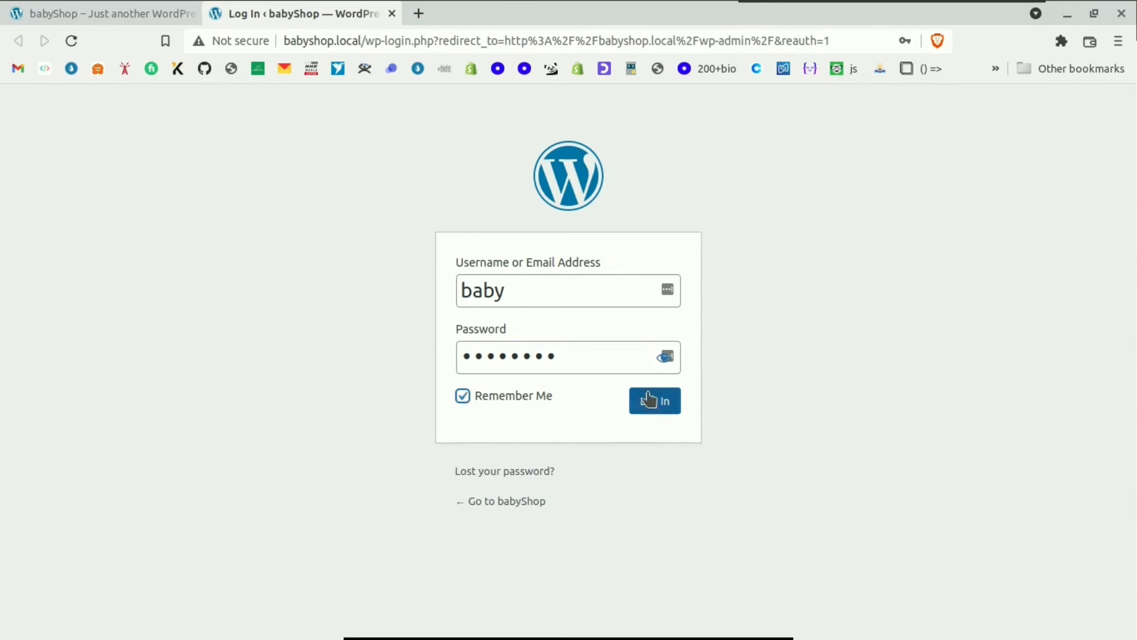
click(648, 399)
Step: Scroll through the babyShop dashboard from the WordPress 5.9 welcome panel to events and news, then return to Local
scroll(355, 296, down, 5)
scroll(330, 288, down, 5)
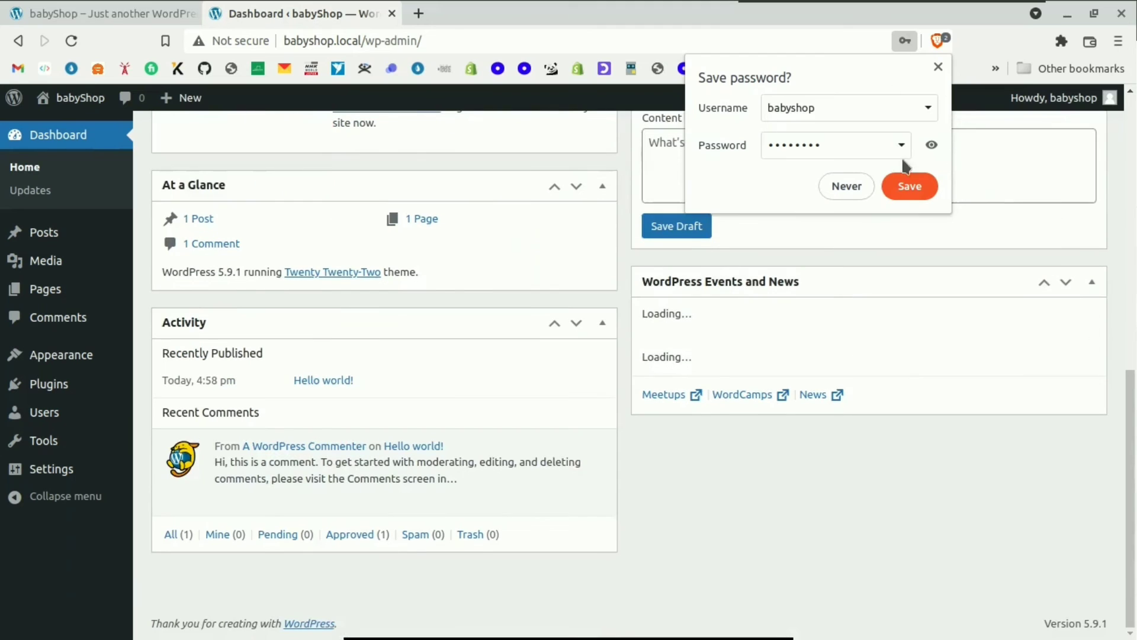
scroll(349, 349, up, 10)
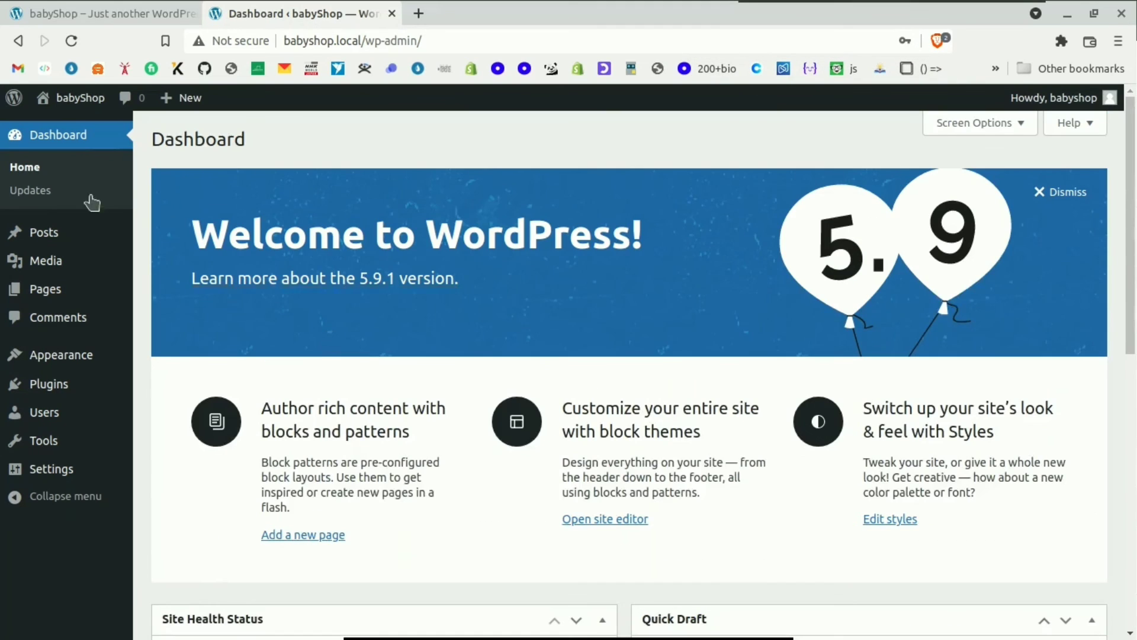
scroll(610, 216, down, 5)
scroll(620, 216, up, 5)
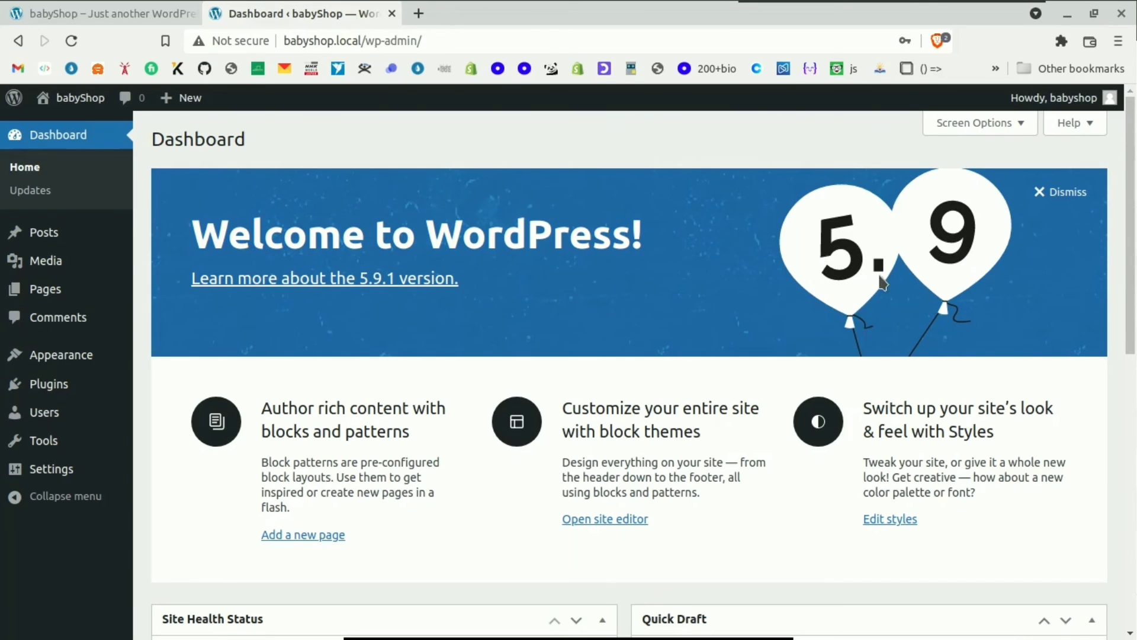
scroll(862, 237, down, 4)
scroll(816, 234, up, 4)
scroll(811, 233, down, 10)
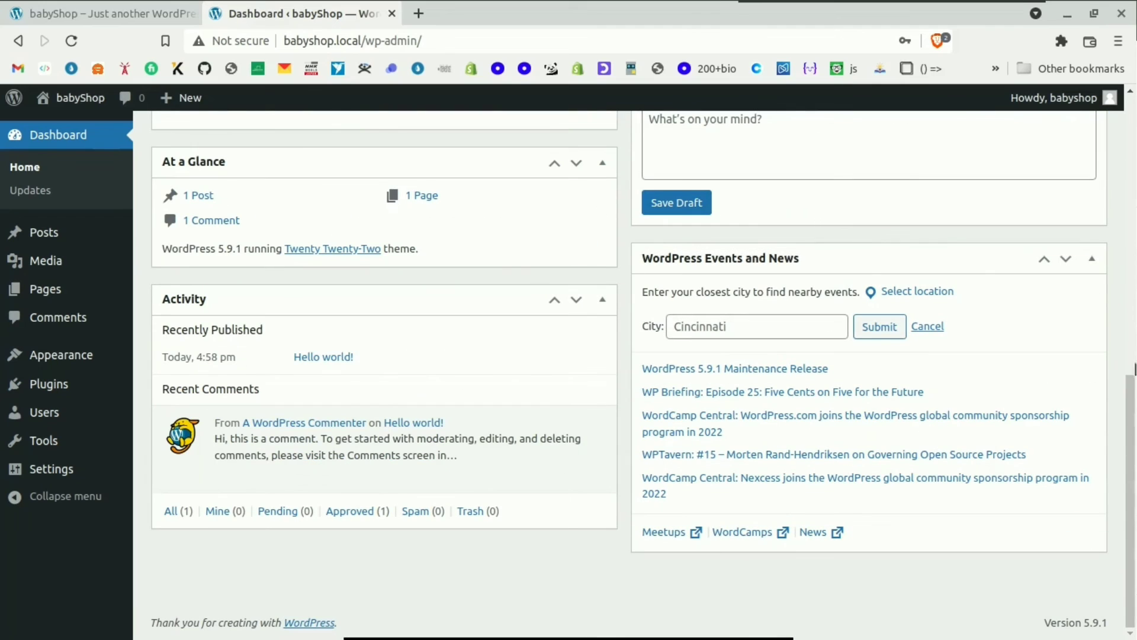
key(ctrl+a)
click(950, 624)
scroll(314, 258, up, 10)
key(alt+Tab)
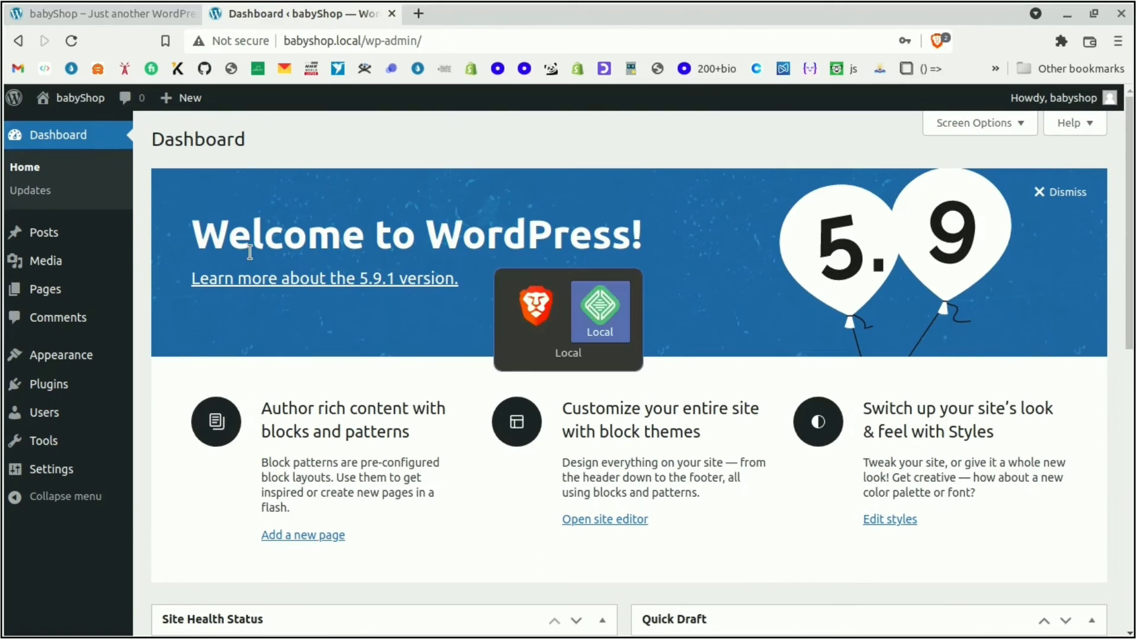
Step: Stop babyShop, reload babyshop.local to see the 502 Request Error, then start the site again
click(978, 175)
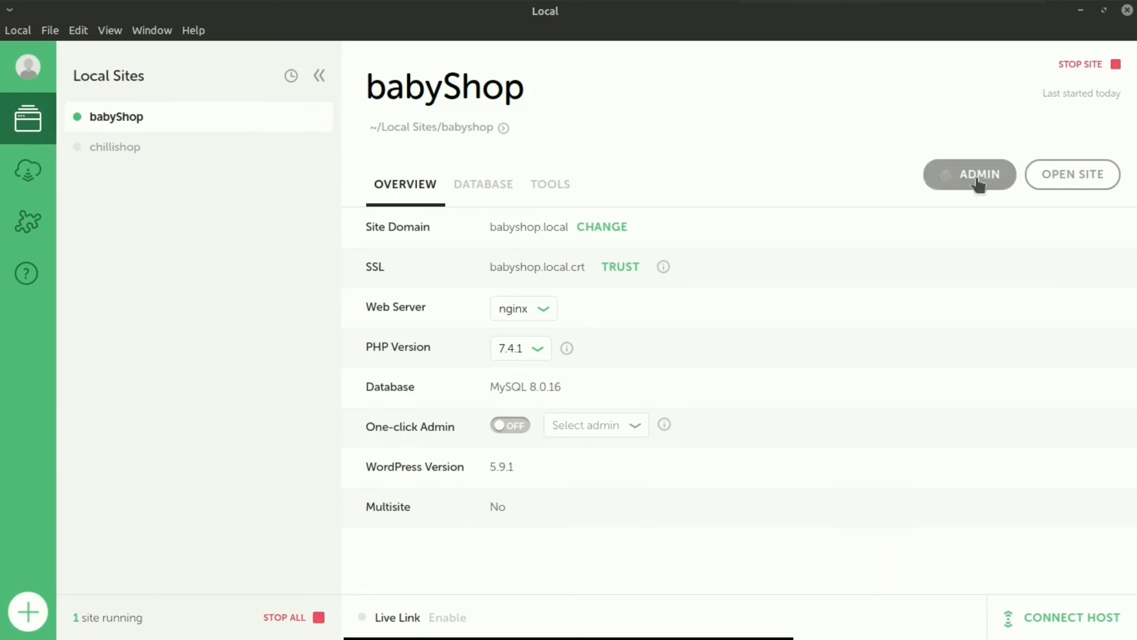
click(1084, 64)
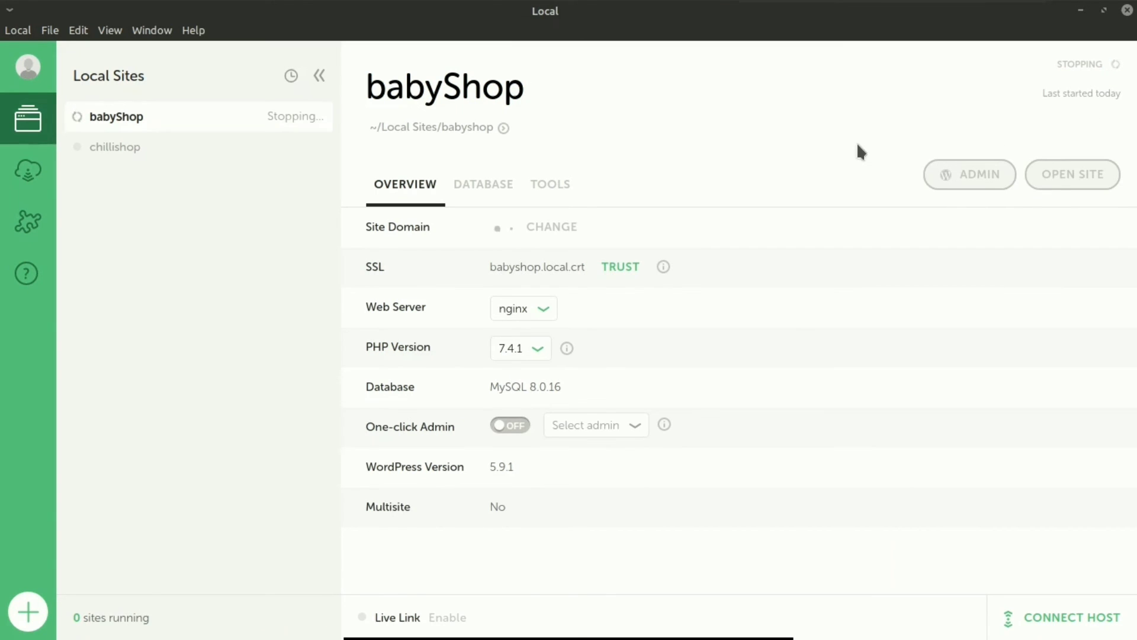
key(alt+Tab)
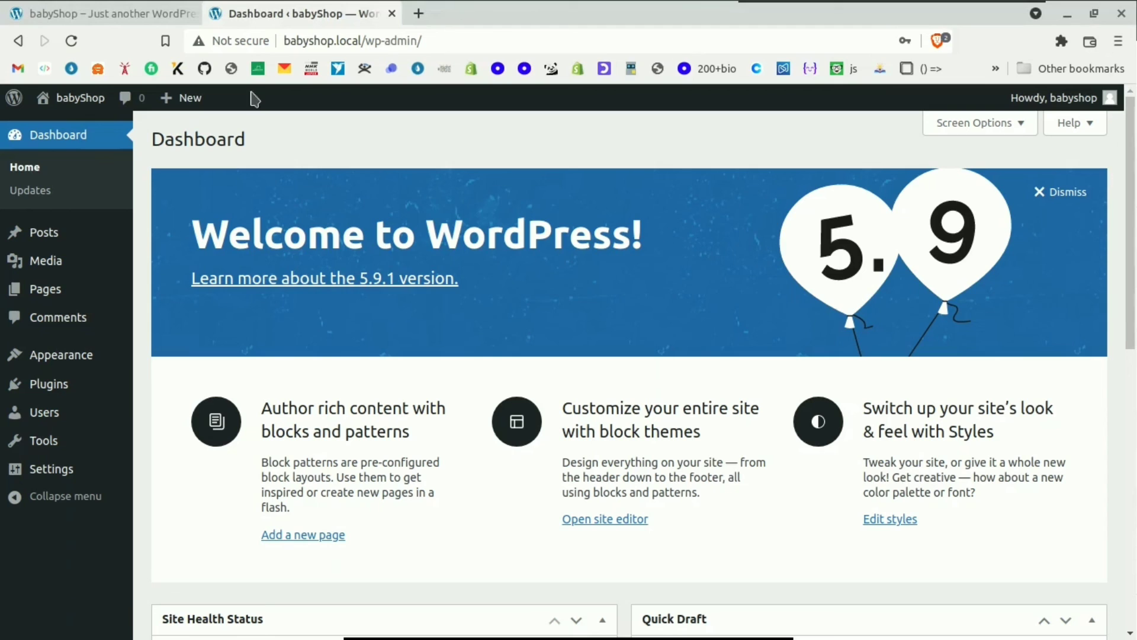
click(100, 10)
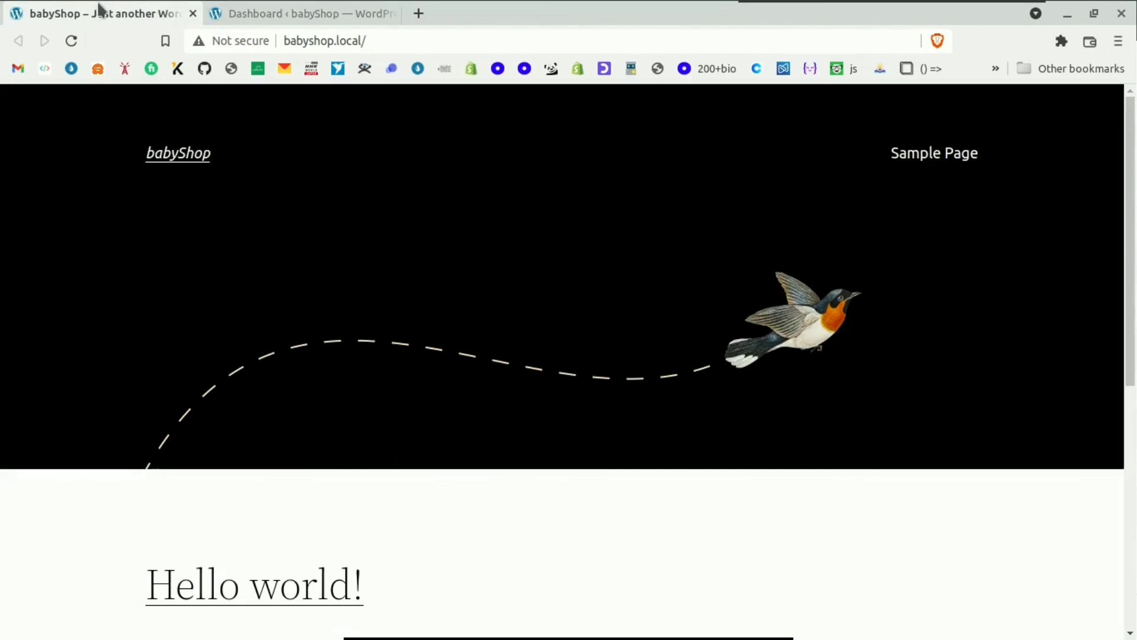
click(67, 39)
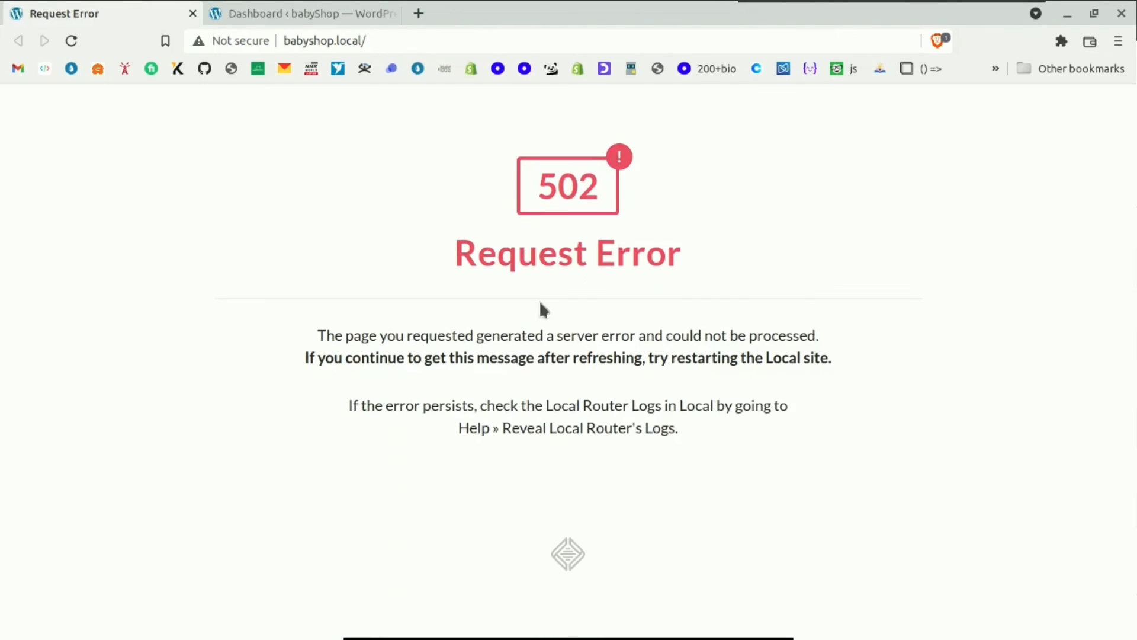
key(alt+Tab)
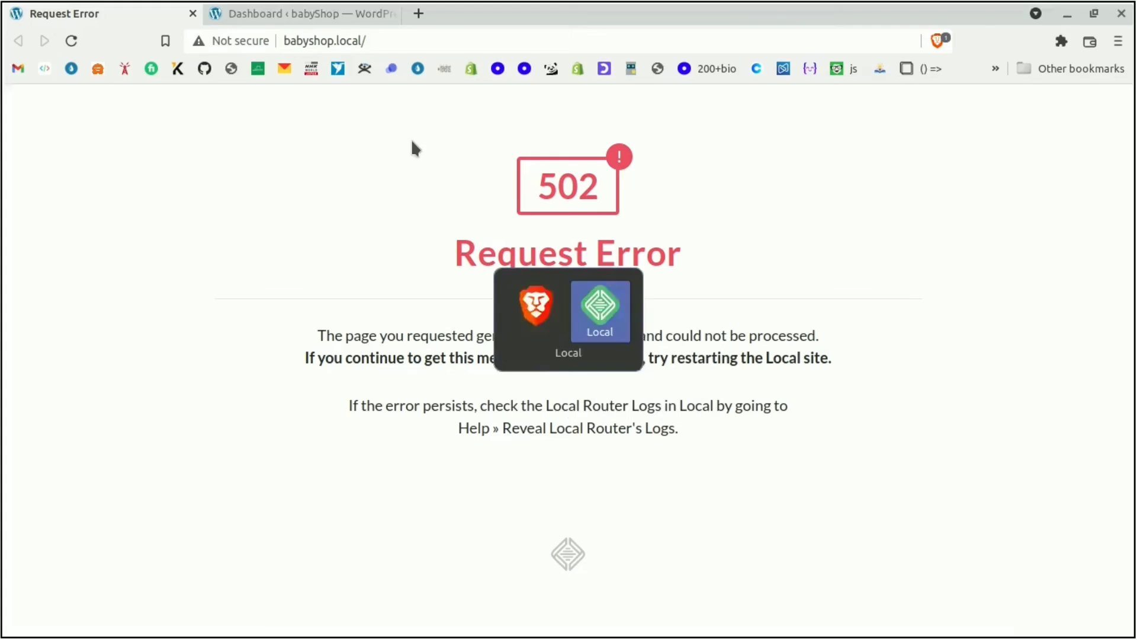
click(1075, 65)
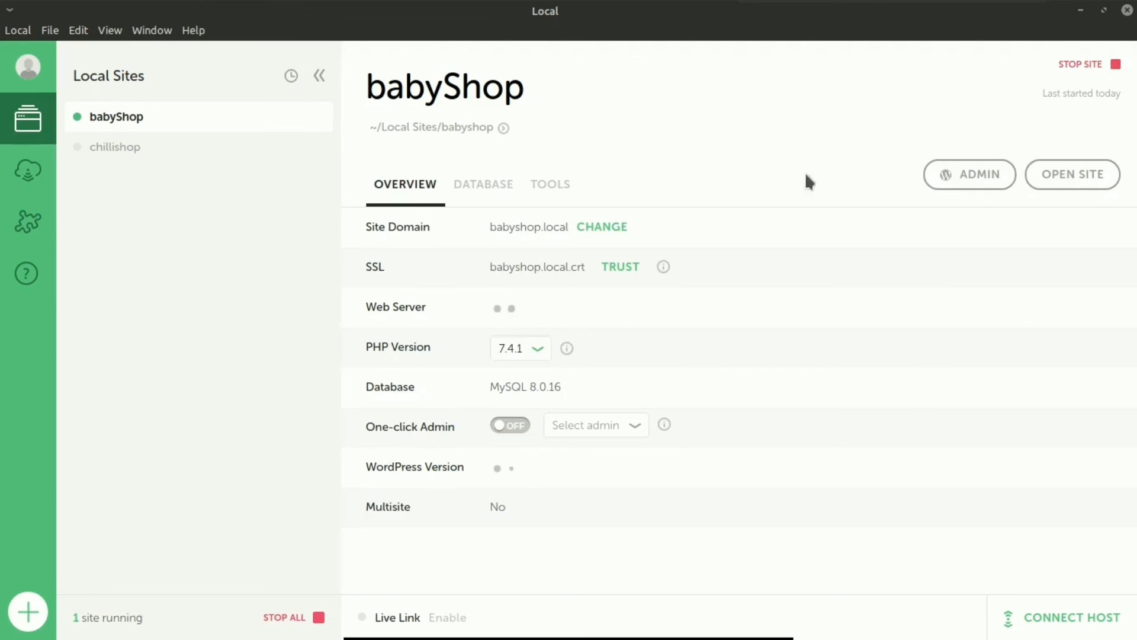
Step: Reload babyshop.local and scroll the restored babyShop home page with its 'Hello world!' post
key(alt+Tab)
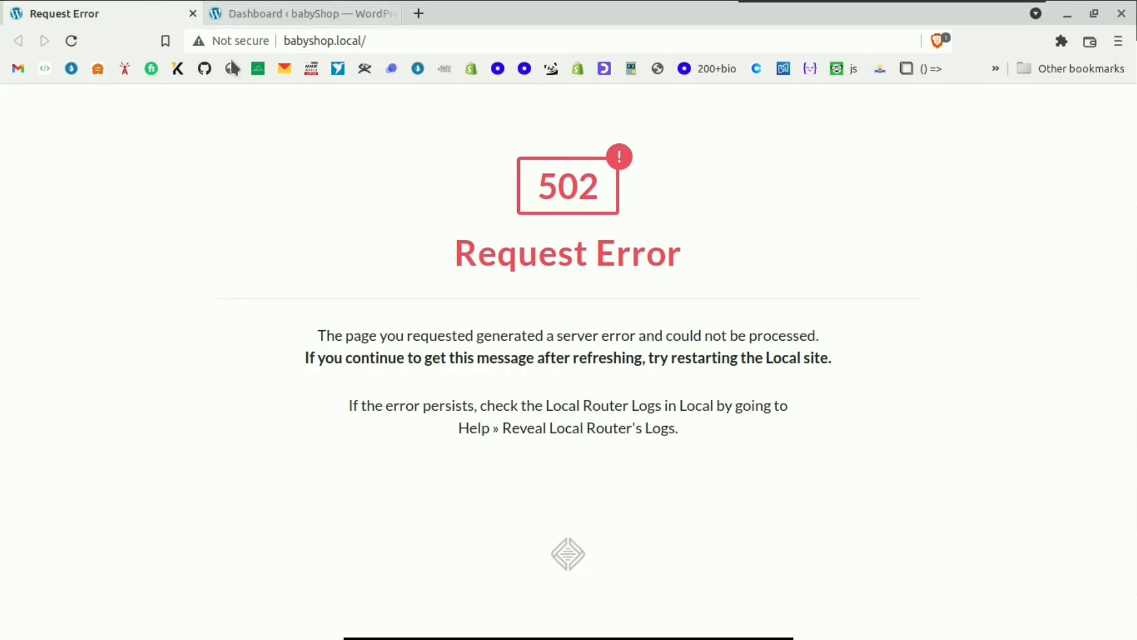
click(71, 40)
scroll(515, 200, down, 5)
scroll(518, 191, up, 7)
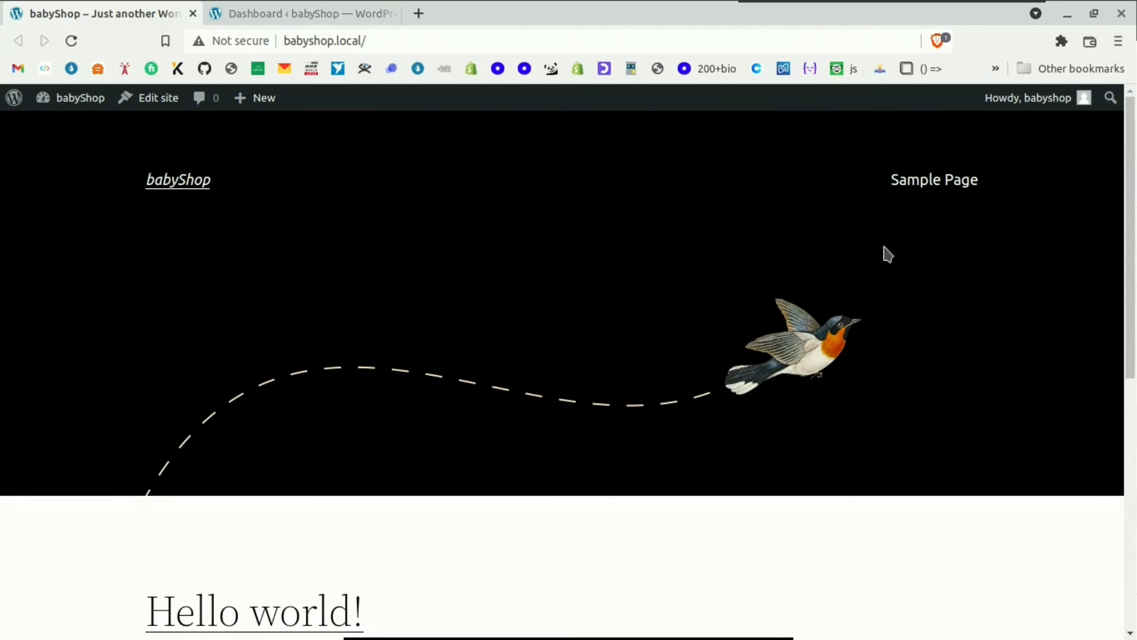
scroll(650, 145, down, 8)
scroll(695, 206, up, 8)
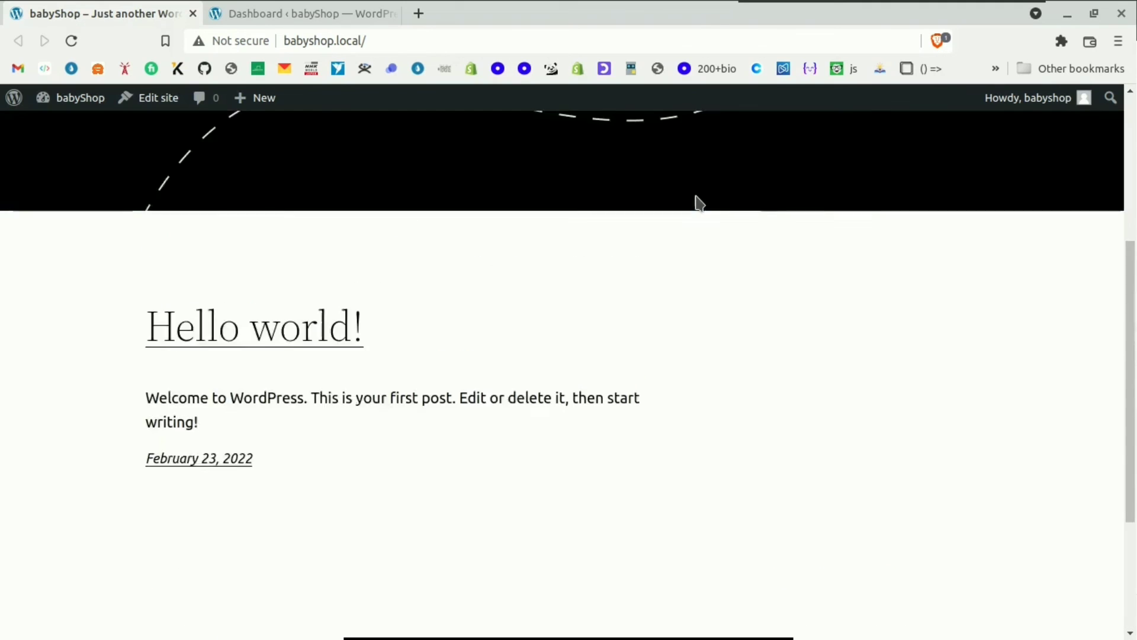